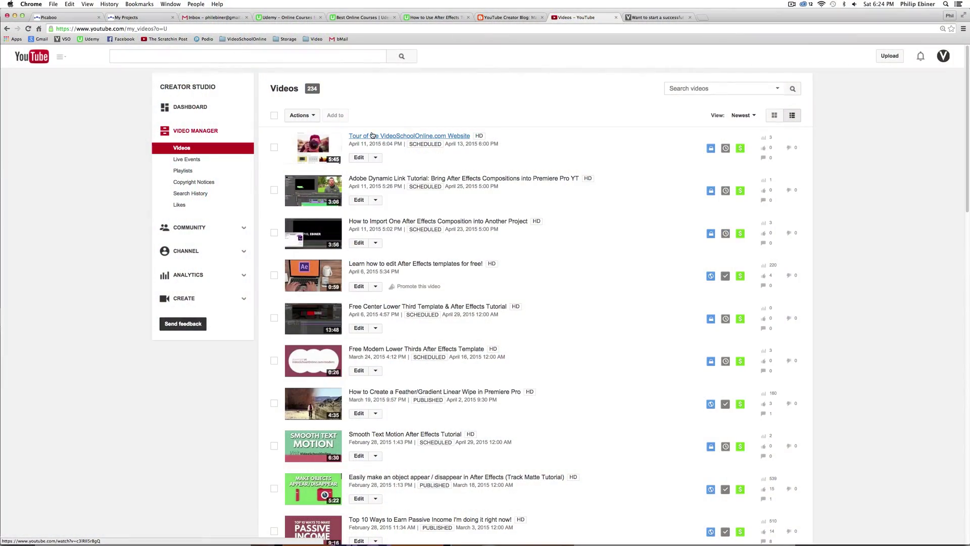
Open the Cards editor for the VideoSchoolOnline.com website tour video with the playhead at 0:07.
left_click(374, 135)
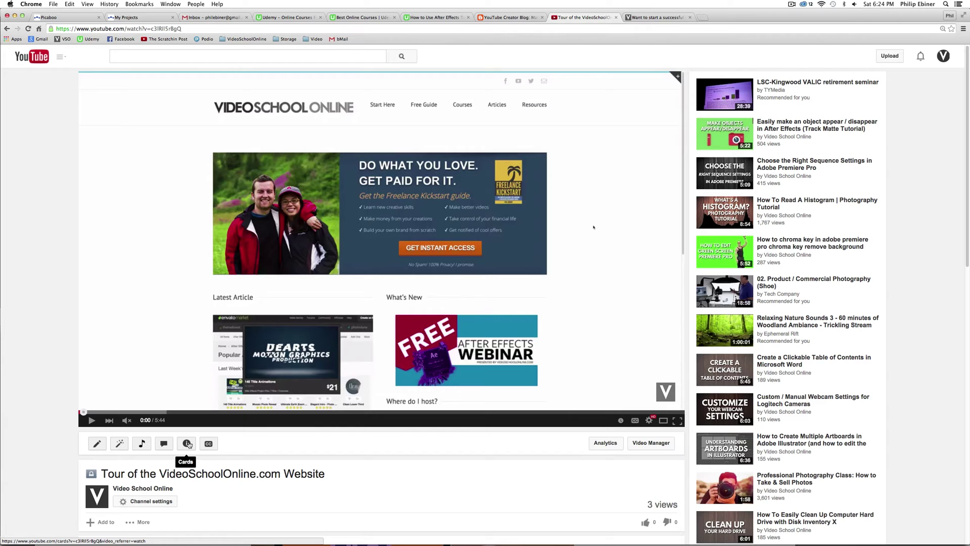
left_click(188, 447)
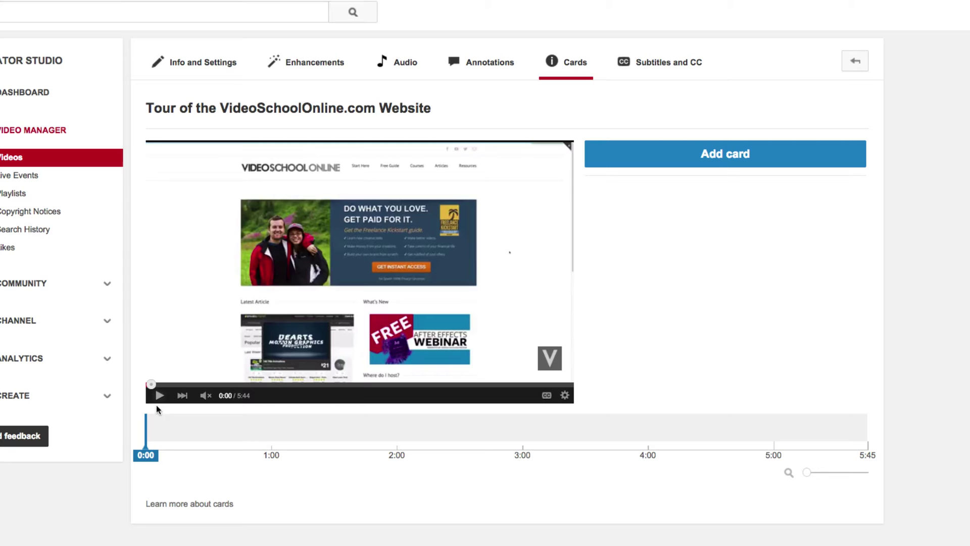
left_click_drag(145, 420, 161, 421)
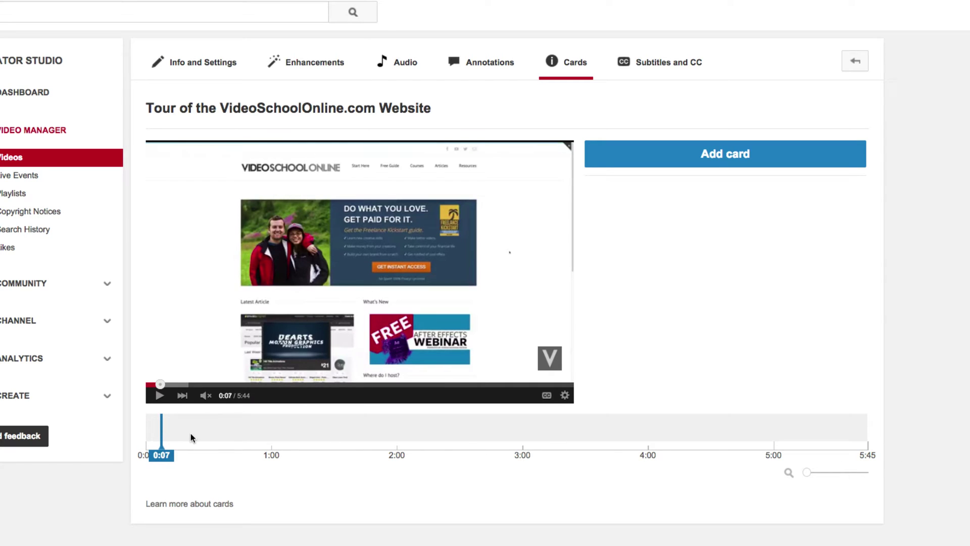
mouse_move(807, 472)
left_mouse_down()
mouse_move(825, 473)
mouse_move(806, 478)
left_mouse_up()
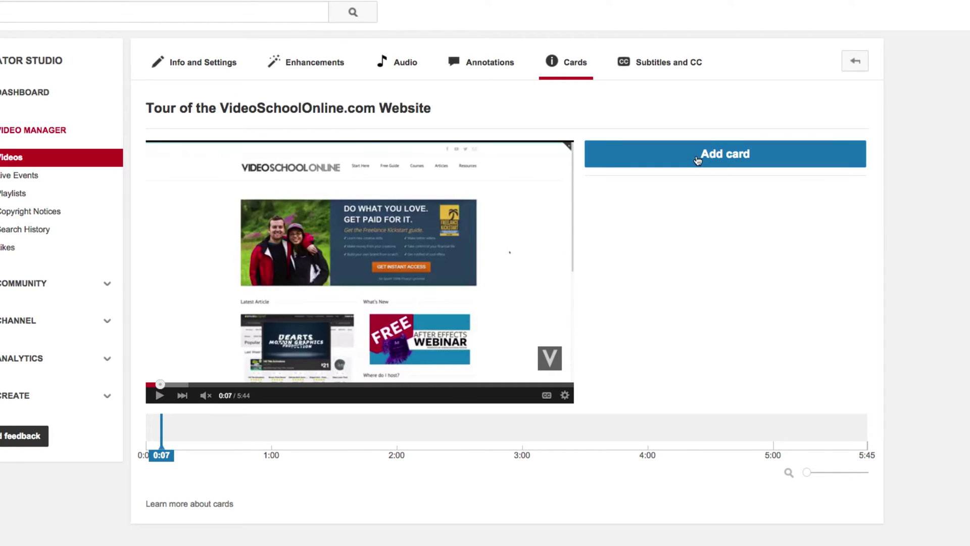
Show the Associated website, Fan Funding, Fundraising, Merchandise and Video or Playlist card types.
left_click(714, 155)
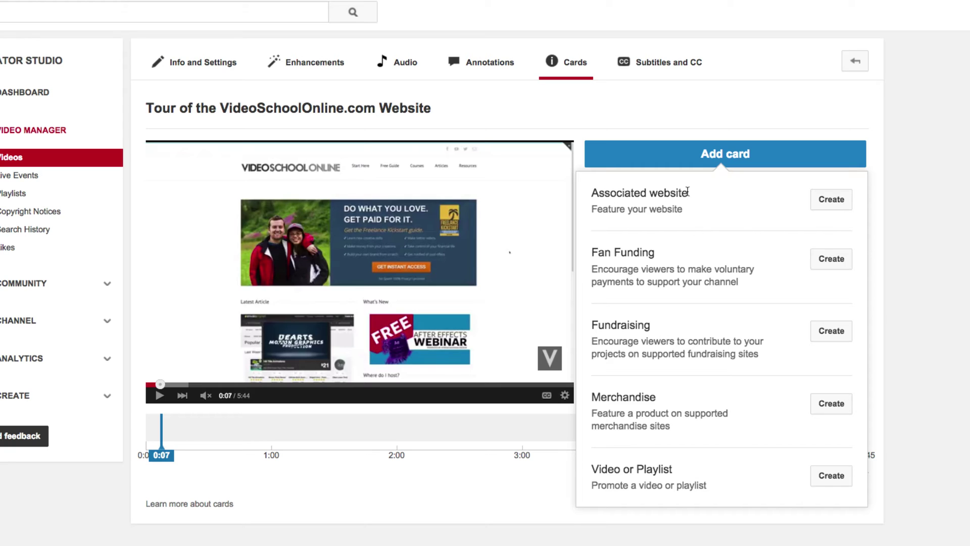
left_click(836, 202)
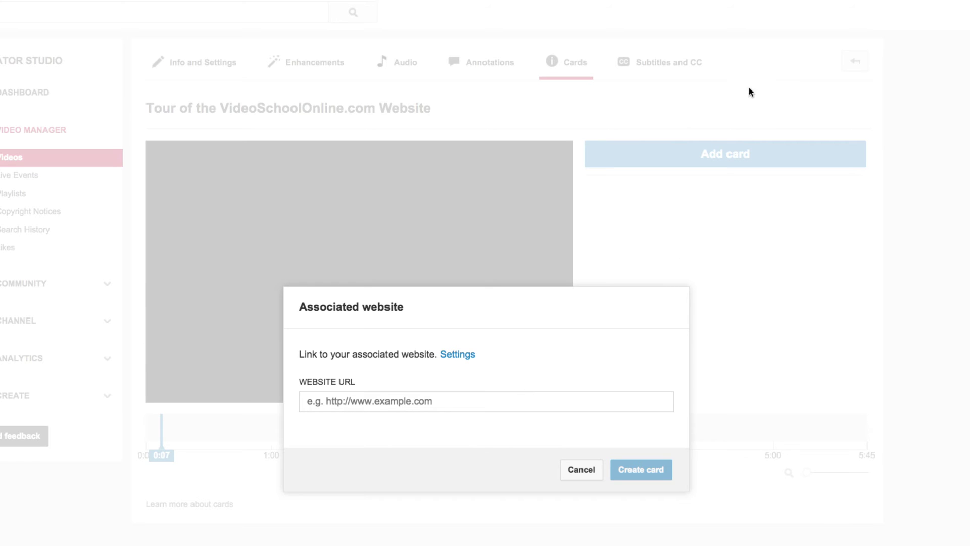
left_click(657, 18)
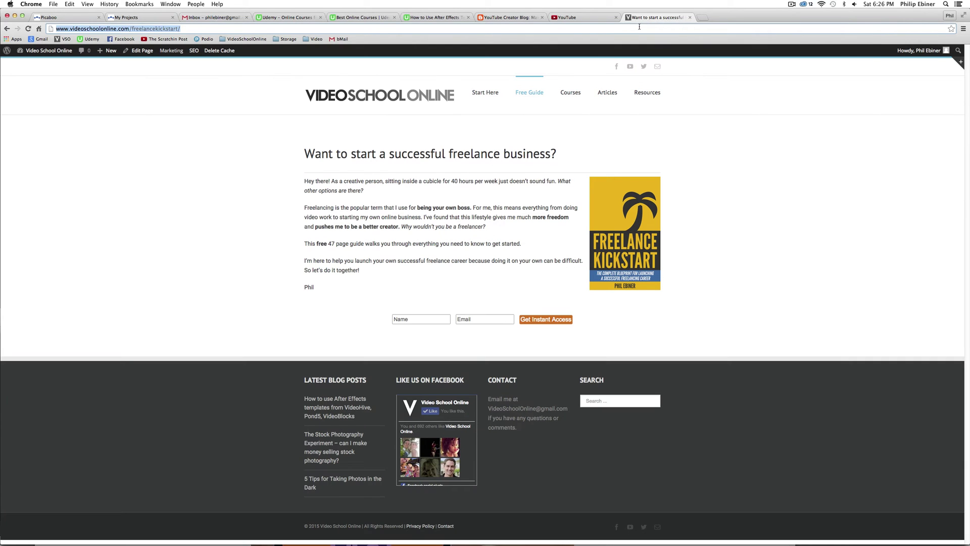
left_click(639, 27)
triple_click(638, 30)
key("super+c")
left_click(586, 18)
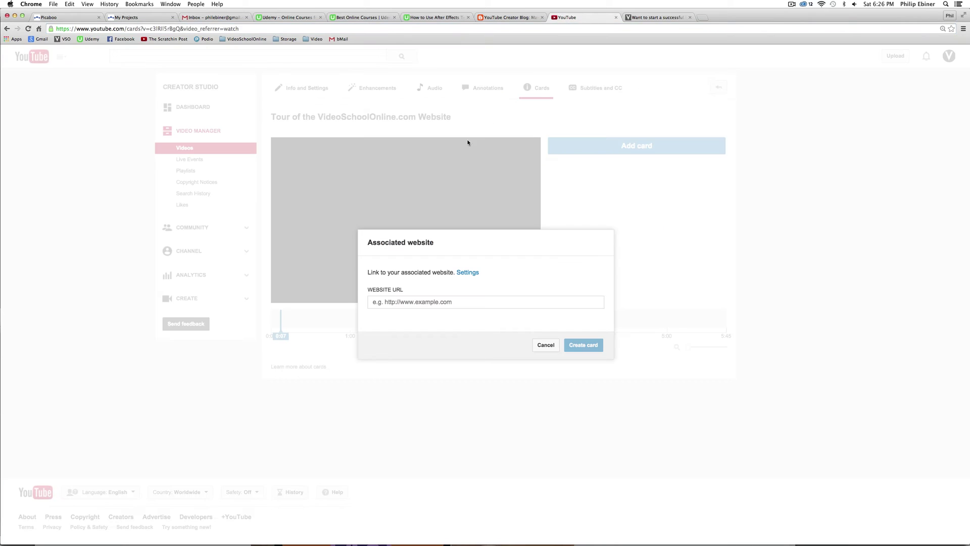
left_click(411, 300)
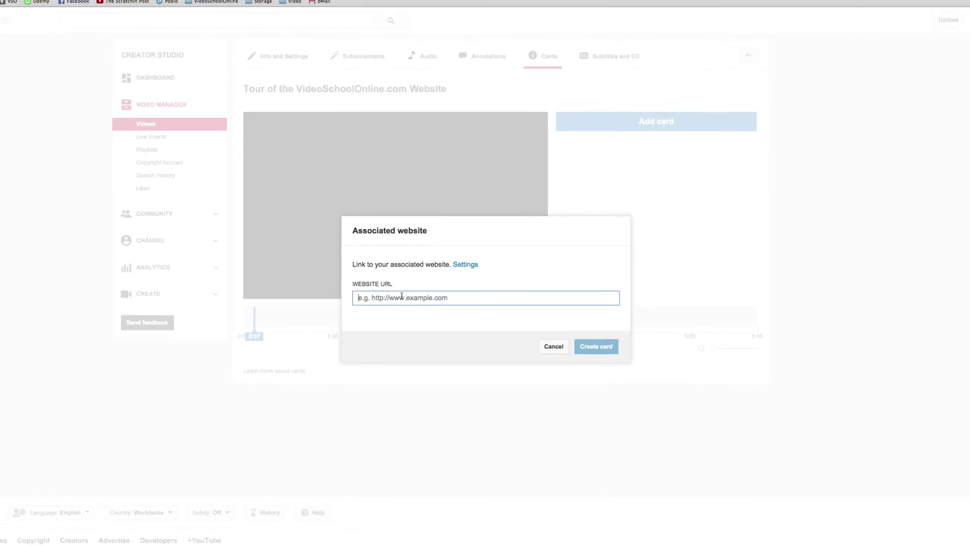
key("super+v")
left_click(509, 288)
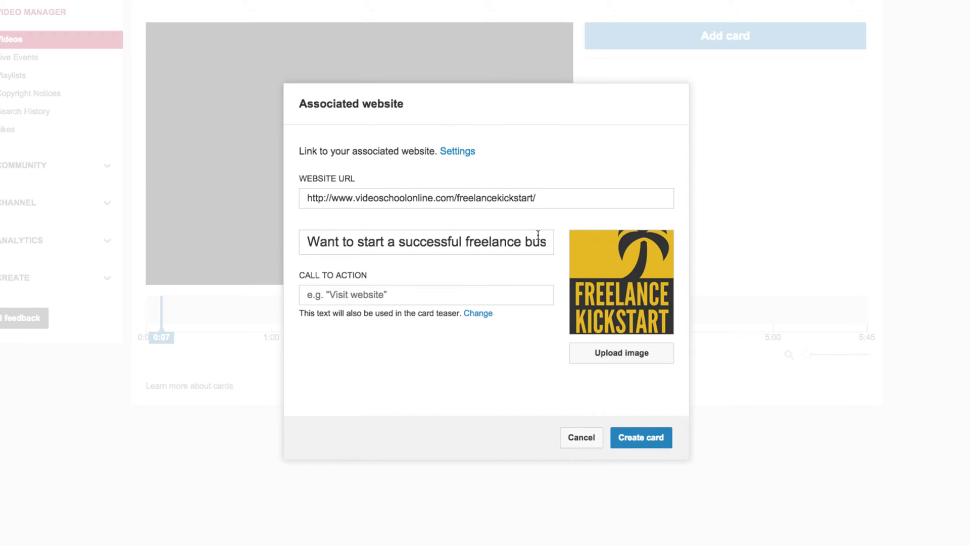
Replace the card's website title with the page heading "Want to start a successful freelance business?".
left_click_drag(305, 240, 601, 252)
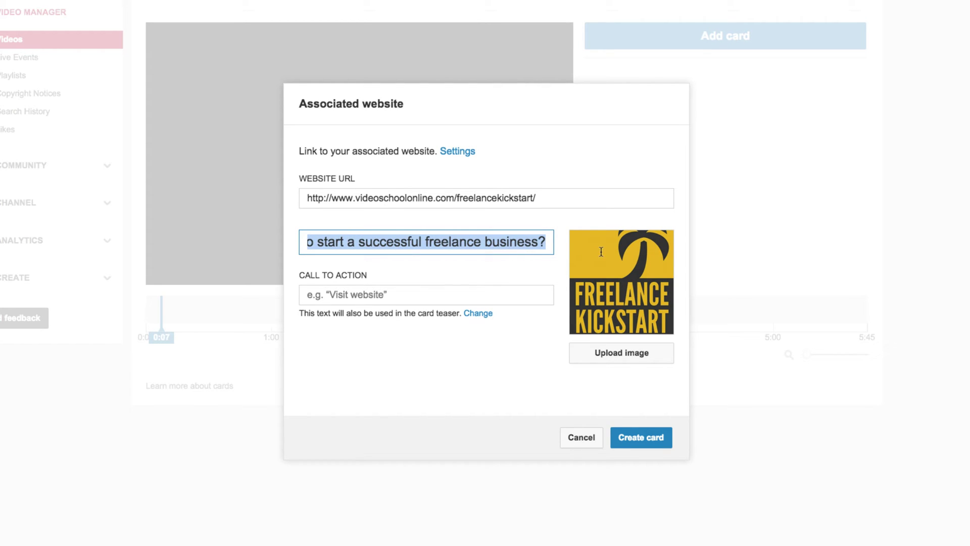
key("BackSpace")
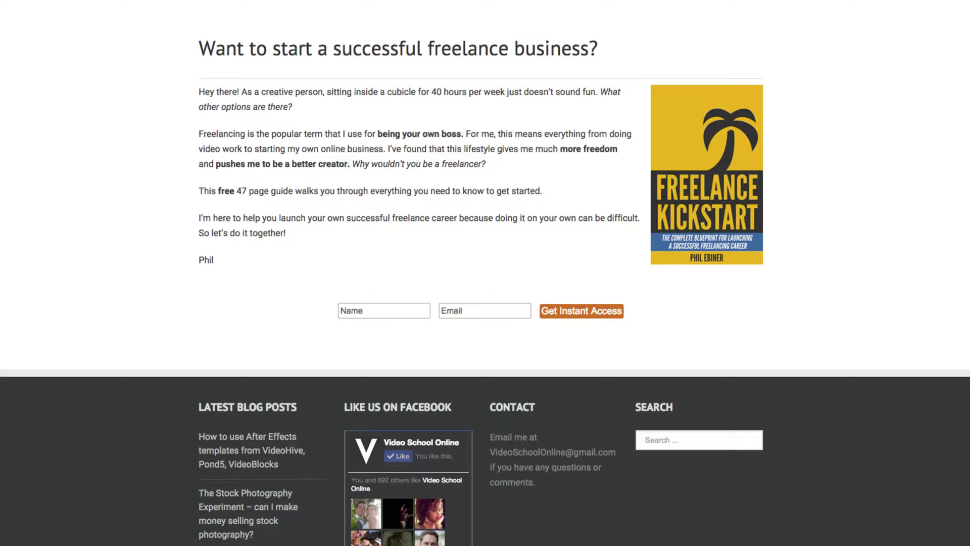
left_click_drag(192, 48, 617, 44)
key("ctrl+c")
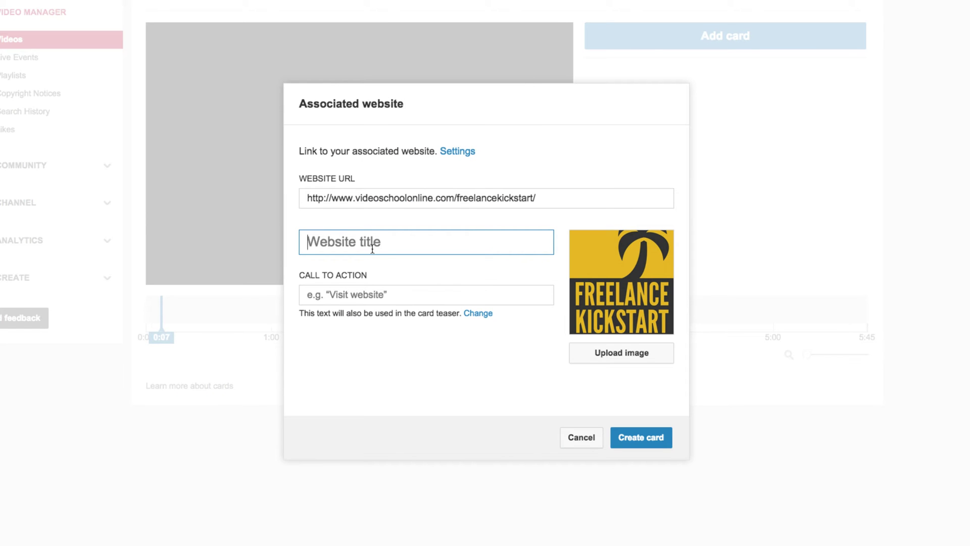
left_click(373, 250)
key("ctrl+v")
left_click(561, 214)
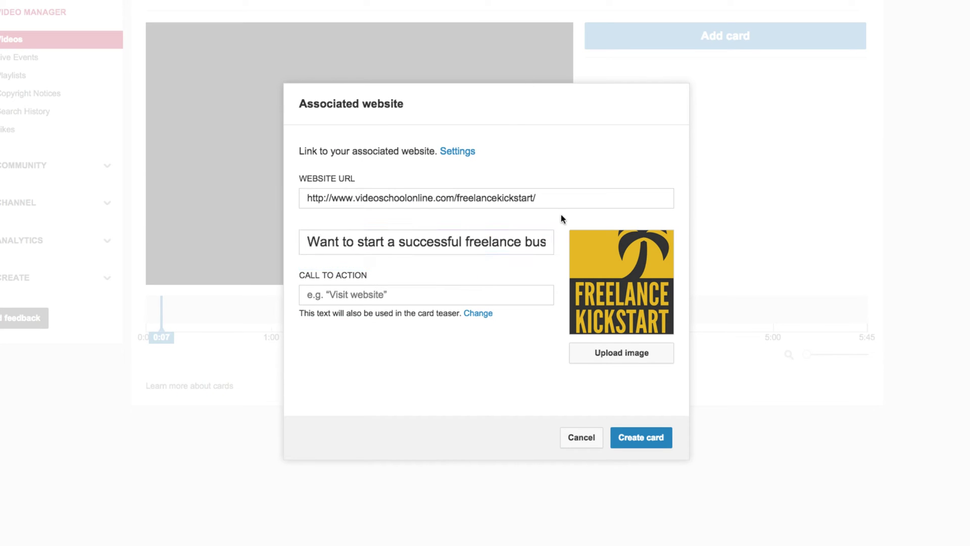
Set the call to action to "Get the Free Freelancing Guide", dropping the extra "Now" to fit.
left_click(375, 295)
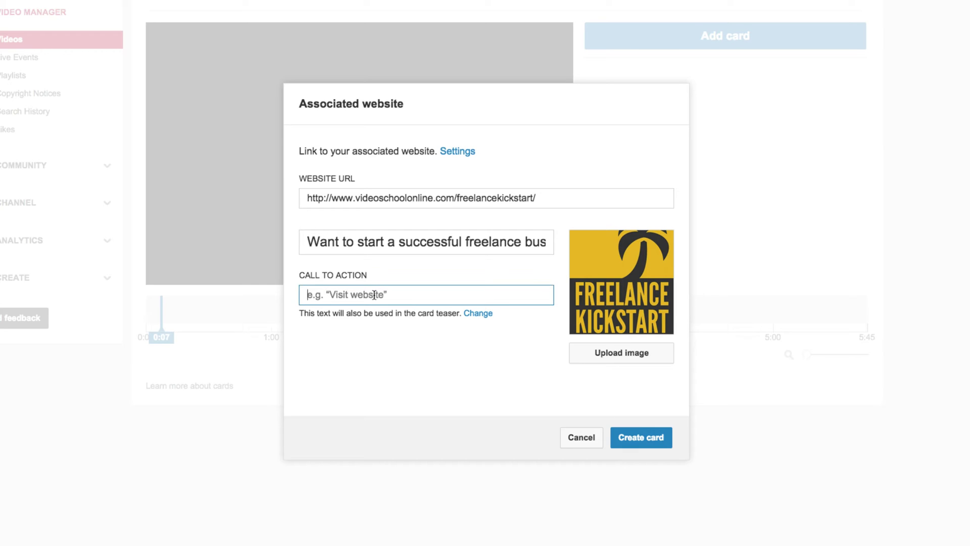
type("Get t")
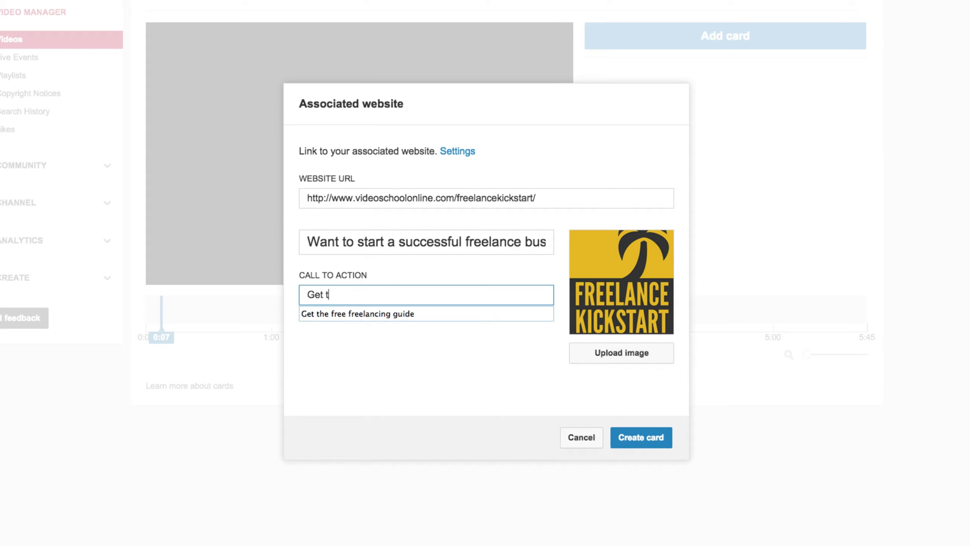
type("he Freelancing Guide")
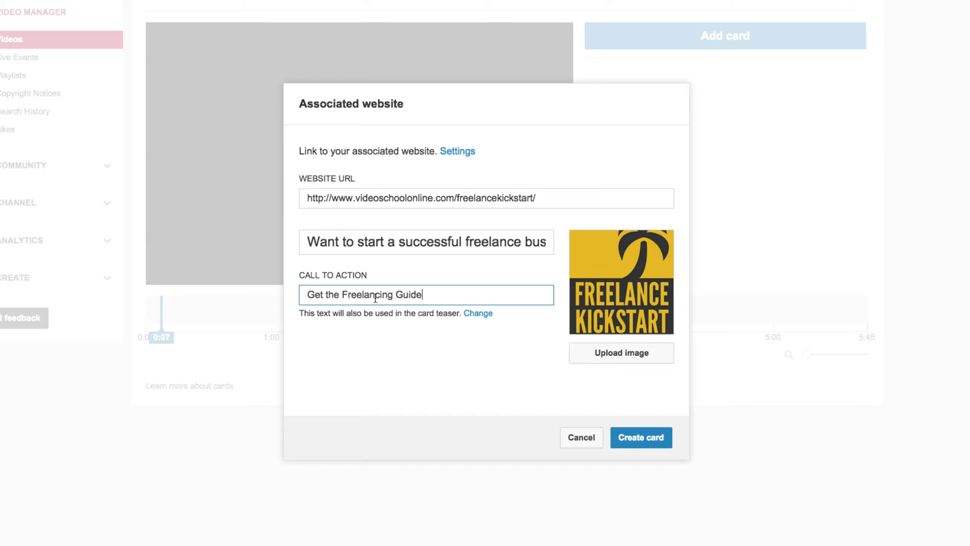
left_click(343, 295)
type("Free")
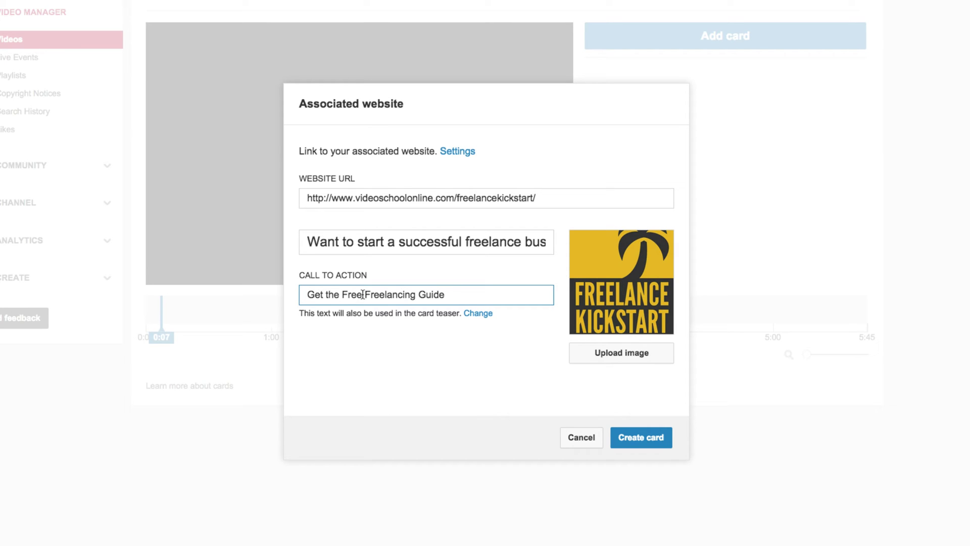
left_click(455, 293)
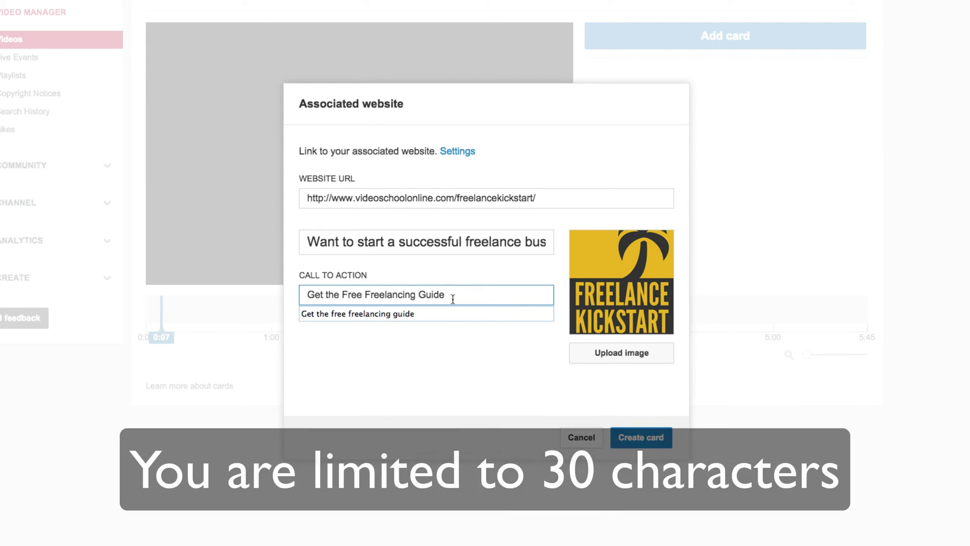
type("Now")
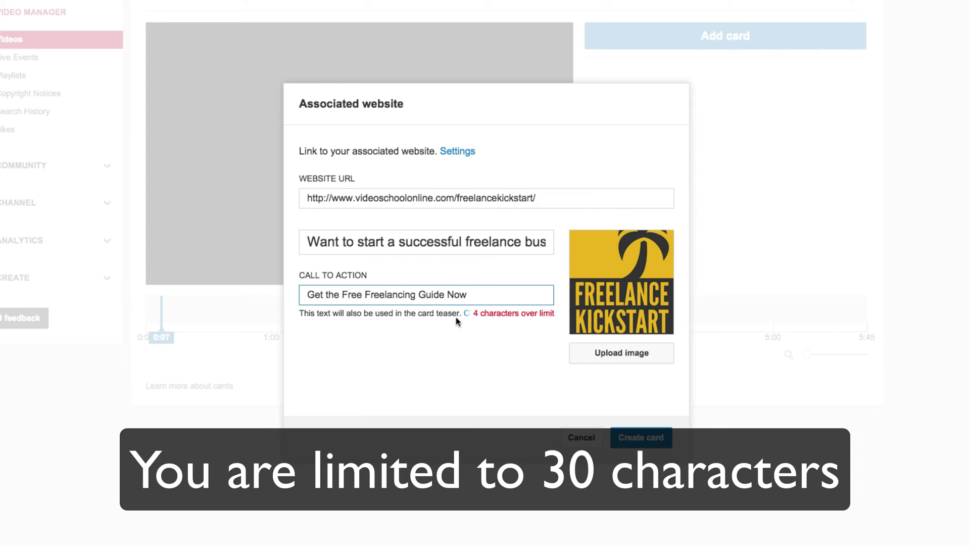
key("BackSpace")
key("BackSpace")
key("BackSpace")
key("BackSpace")
left_click(441, 344)
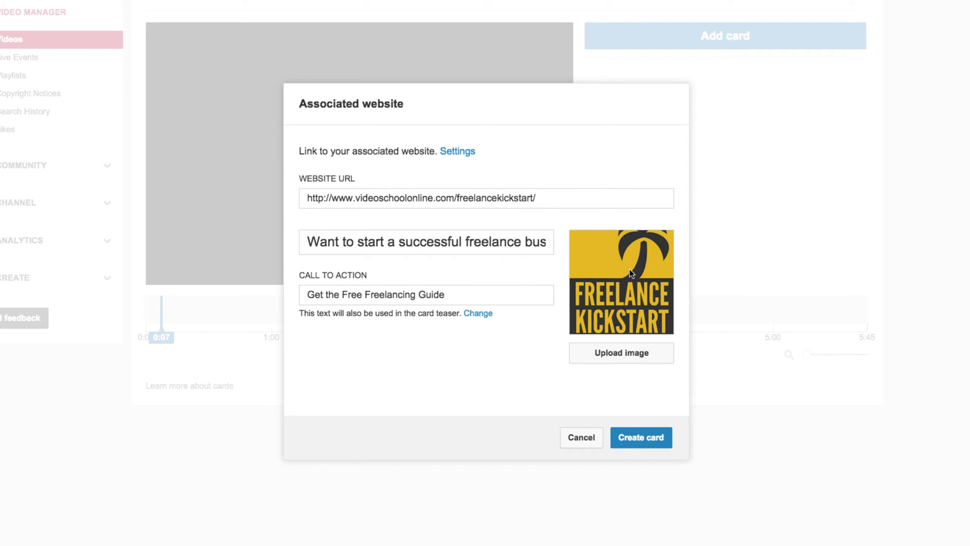
Save the website card and check the Freelance Kickstart card in the video's cards panel.
left_click(631, 437)
scroll(660, 372, "up", 3)
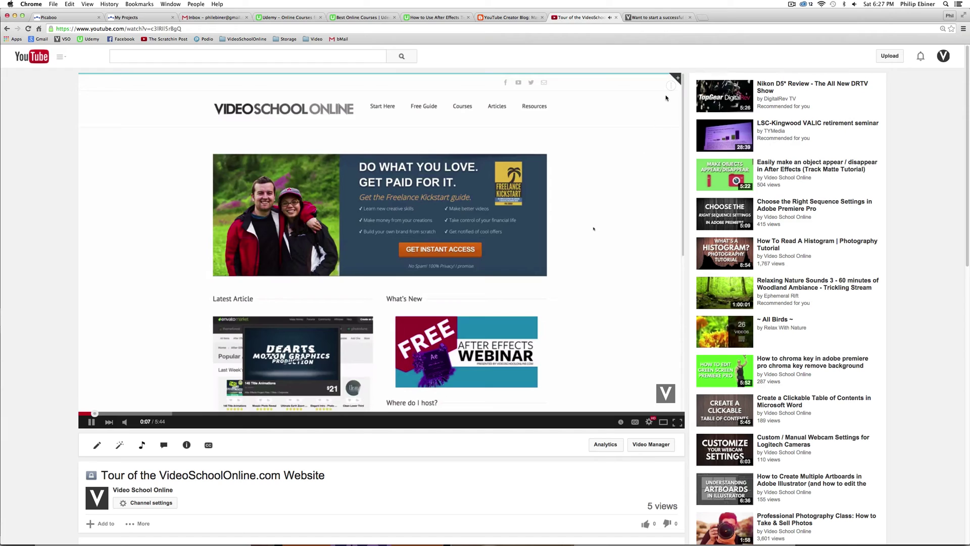
mouse_move(672, 86)
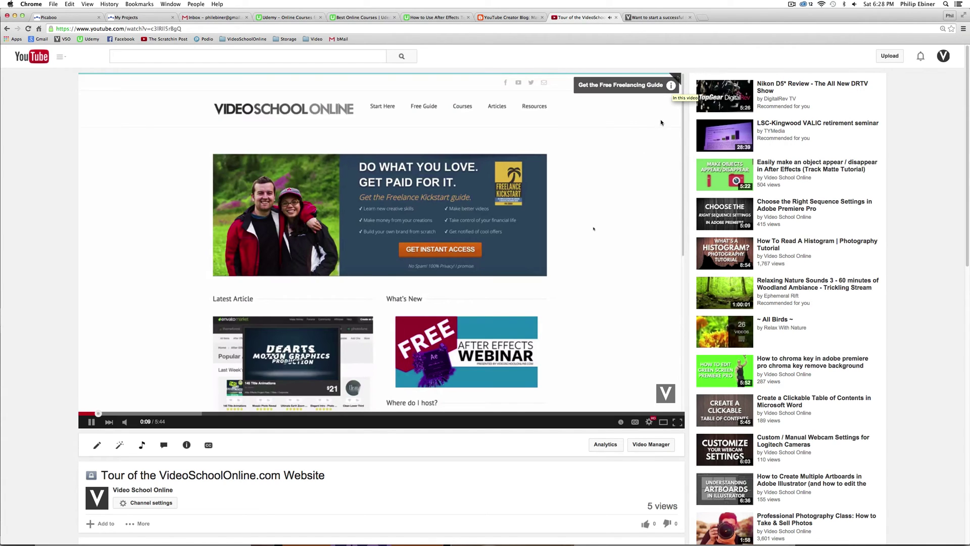
left_click(672, 86)
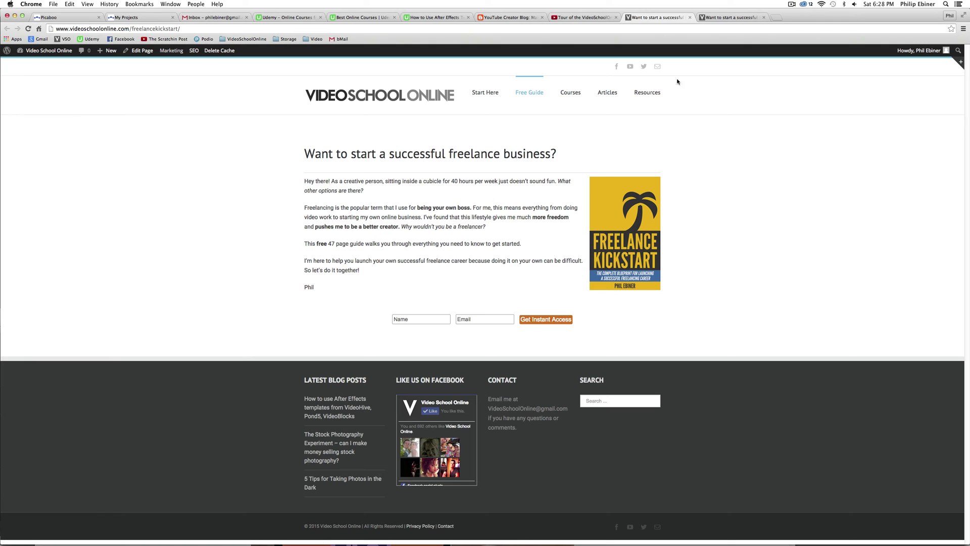
Check videoschoolonline.com is verified under Channel > Advanced, then return to Video Manager's video list.
left_click(590, 19)
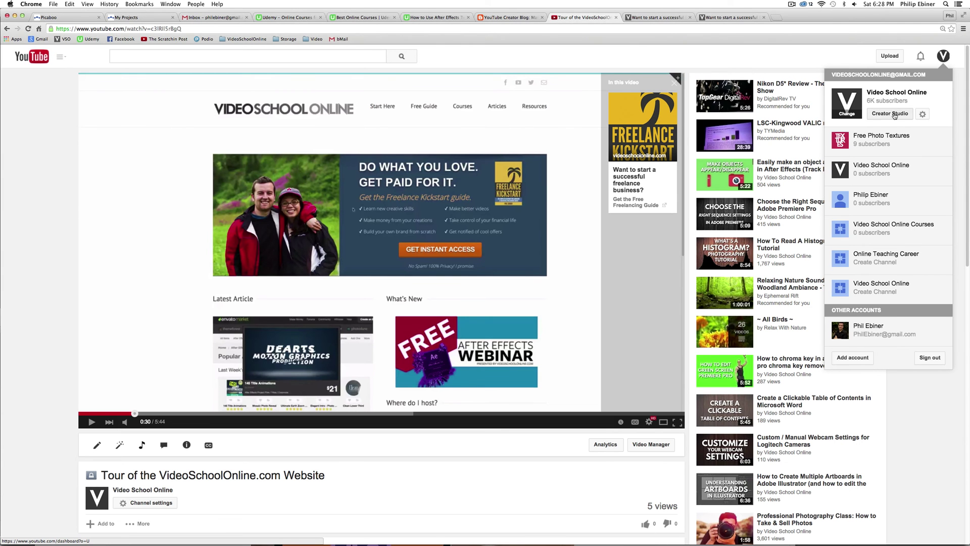
left_click(906, 112)
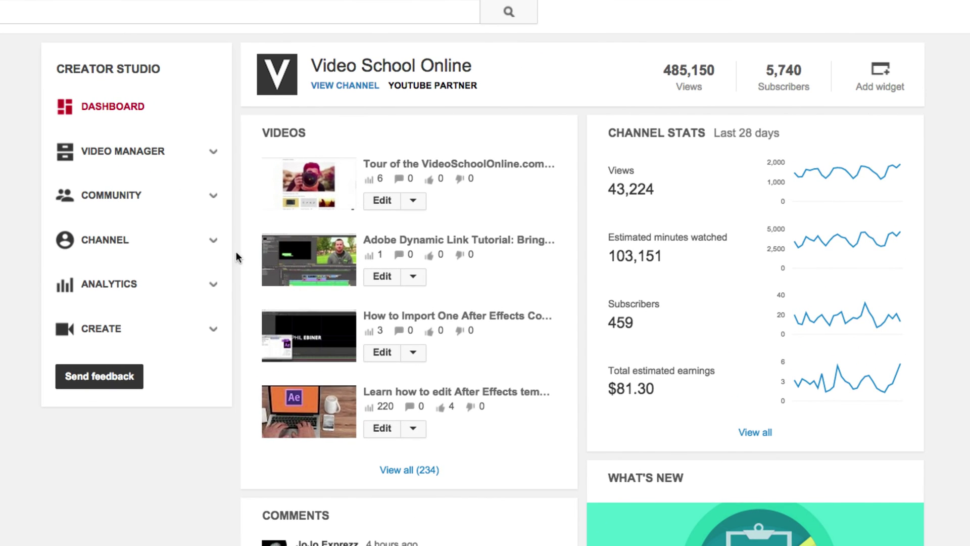
left_click(225, 250)
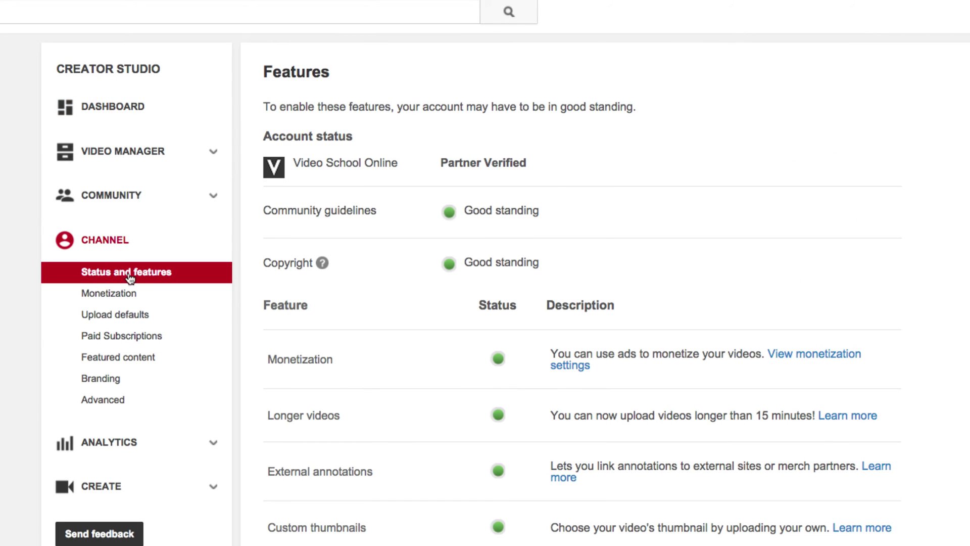
left_click(120, 400)
scroll(368, 382, "down", 5)
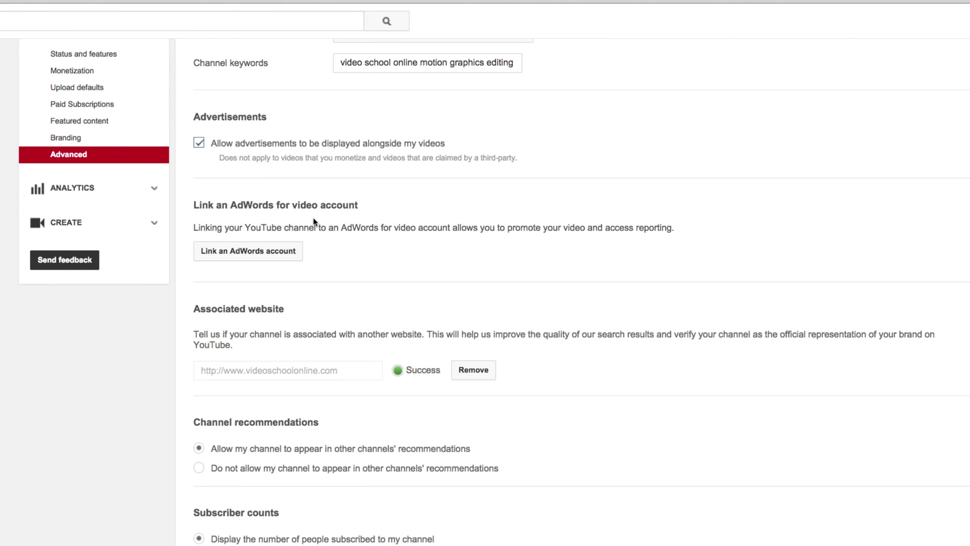
scroll(313, 221, "up", 4)
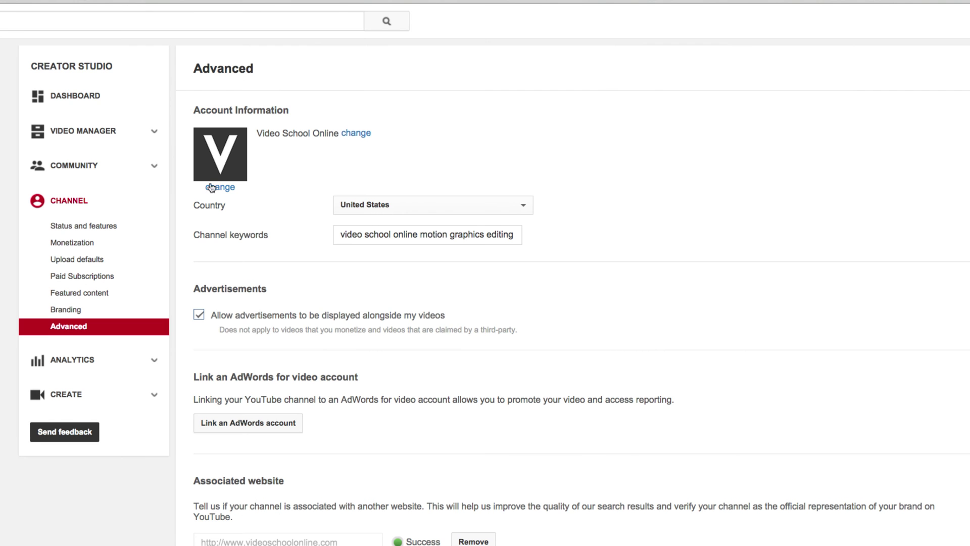
left_click(194, 164)
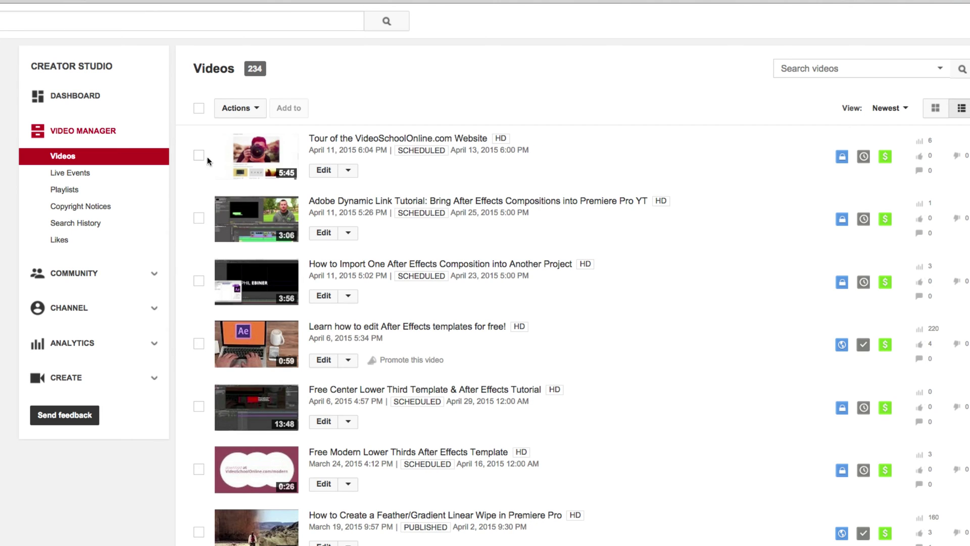